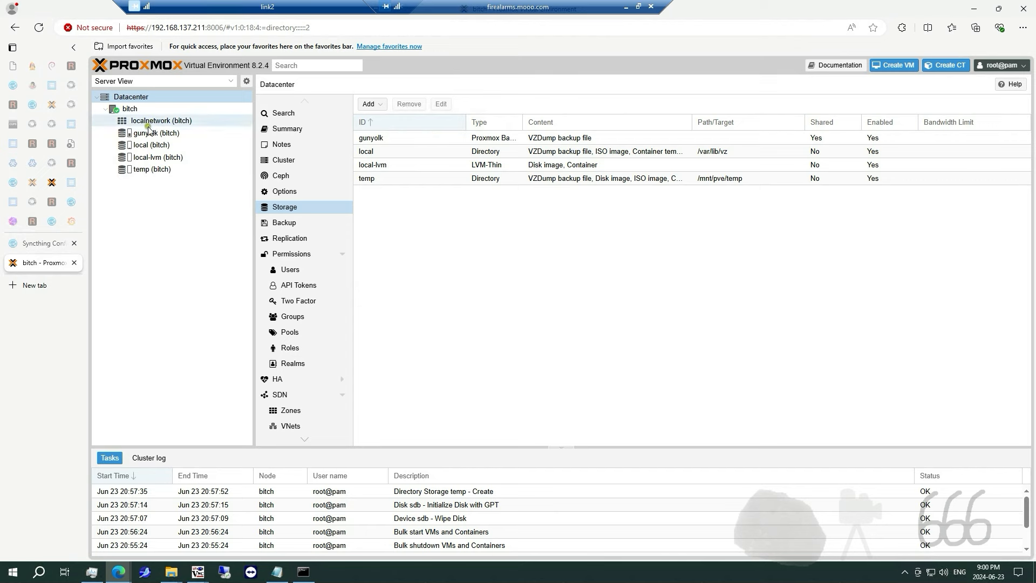
# - On the rosalina server, back up VM 100 (VNC) to the gunyolk storage in Snapshot mode
pyautogui.click(144, 133)
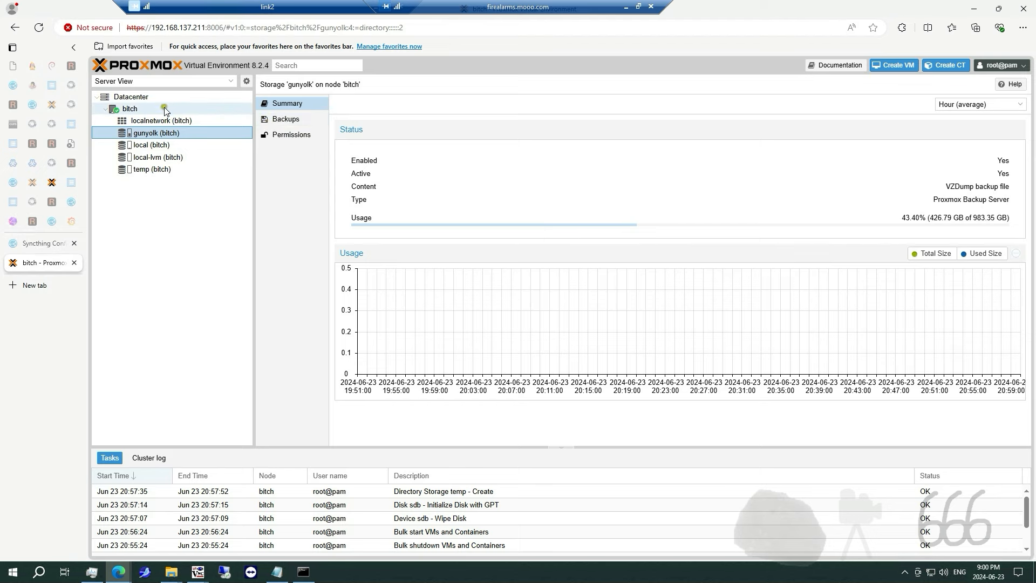
pyautogui.click(33, 185)
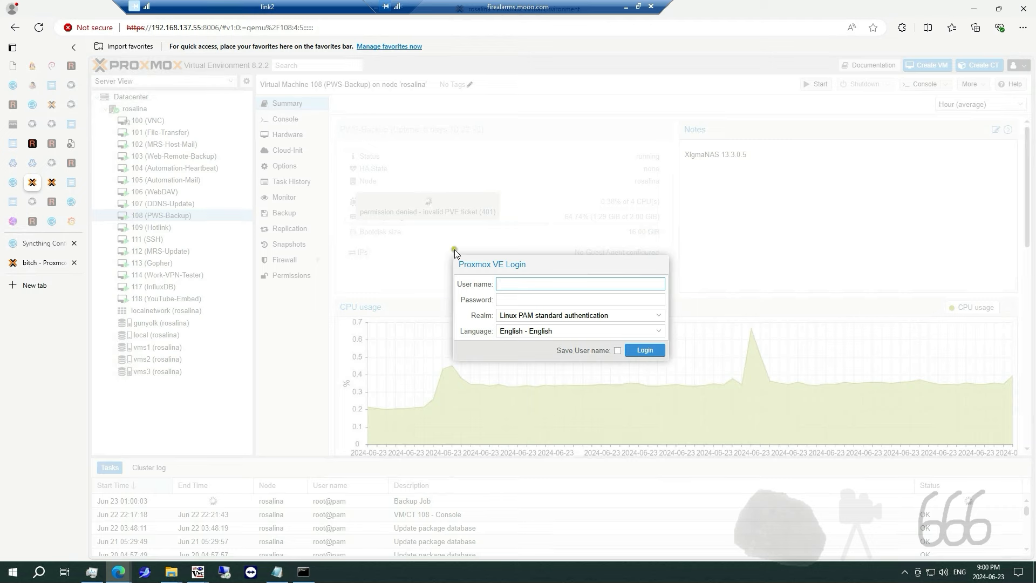
pyautogui.click(46, 25)
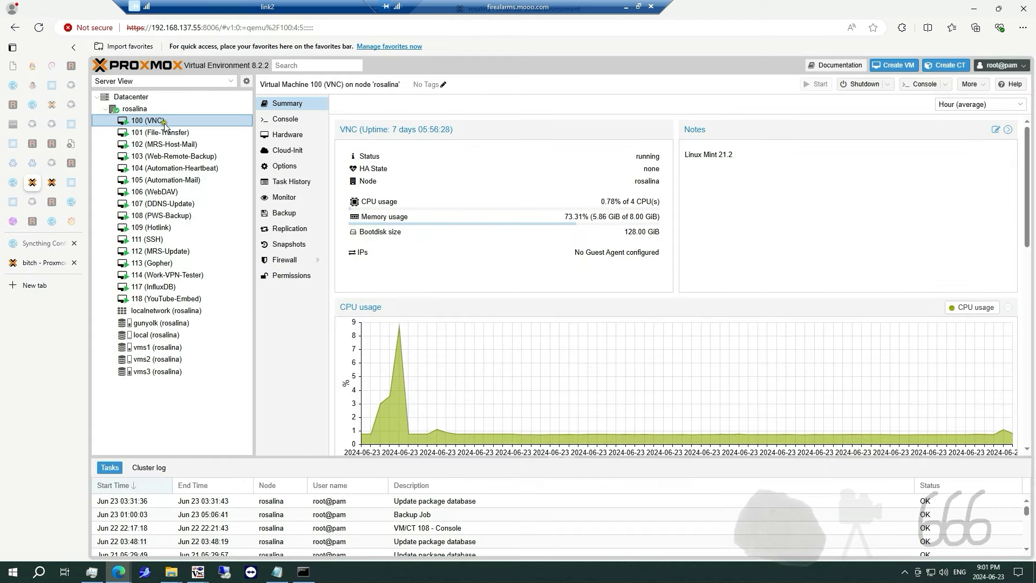
pyautogui.click(286, 214)
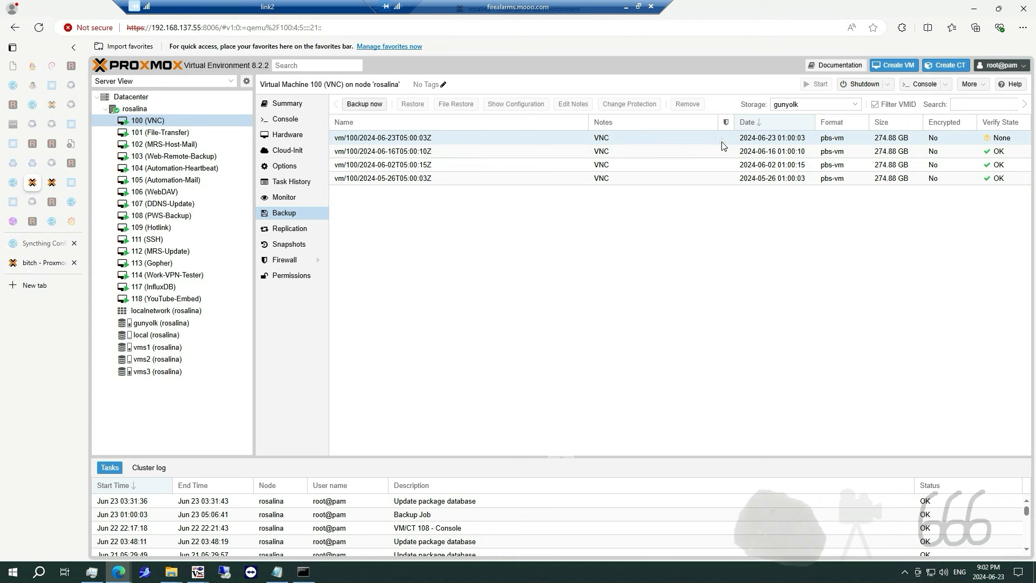
pyautogui.click(367, 105)
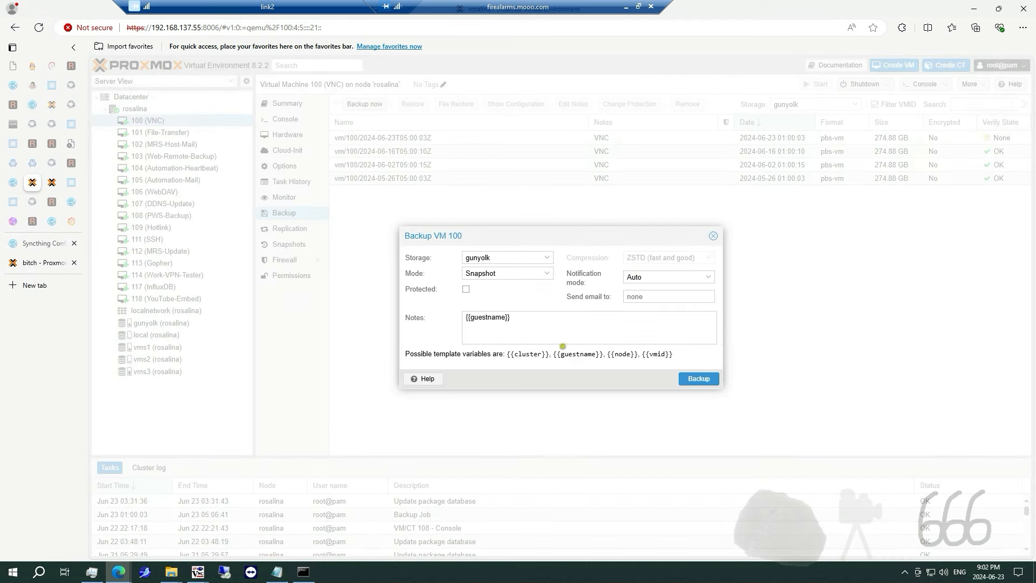
pyautogui.click(700, 379)
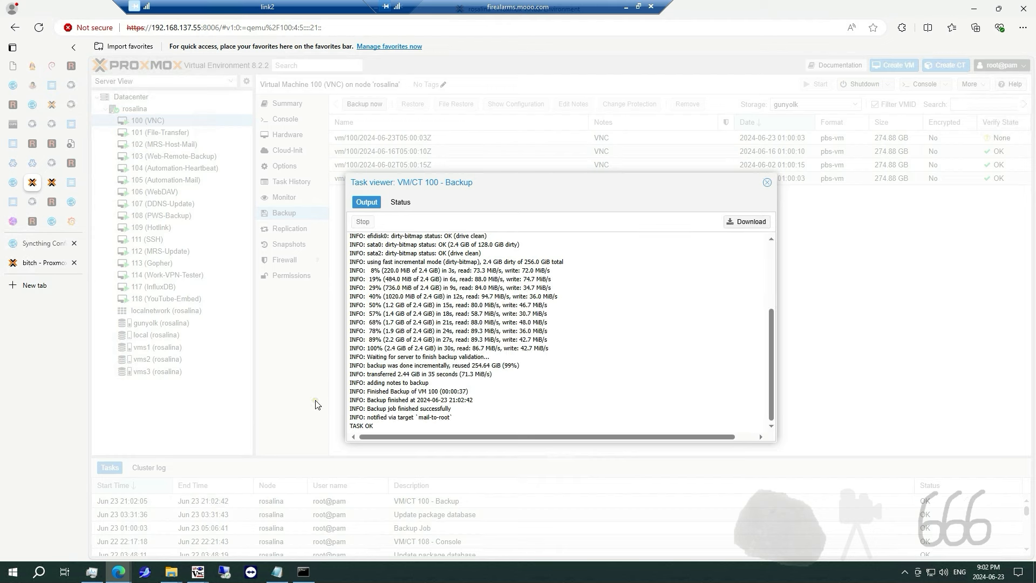
pyautogui.click(766, 183)
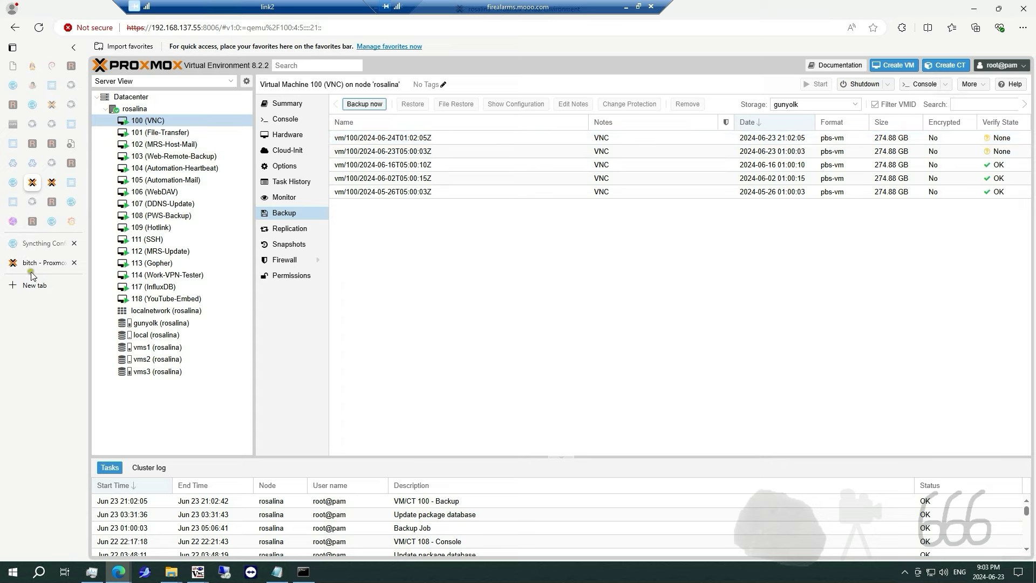
# - On node bitch, restore the newest VNC backup from the gunyolk storage as VM 100 onto the temp storage
pyautogui.click(19, 264)
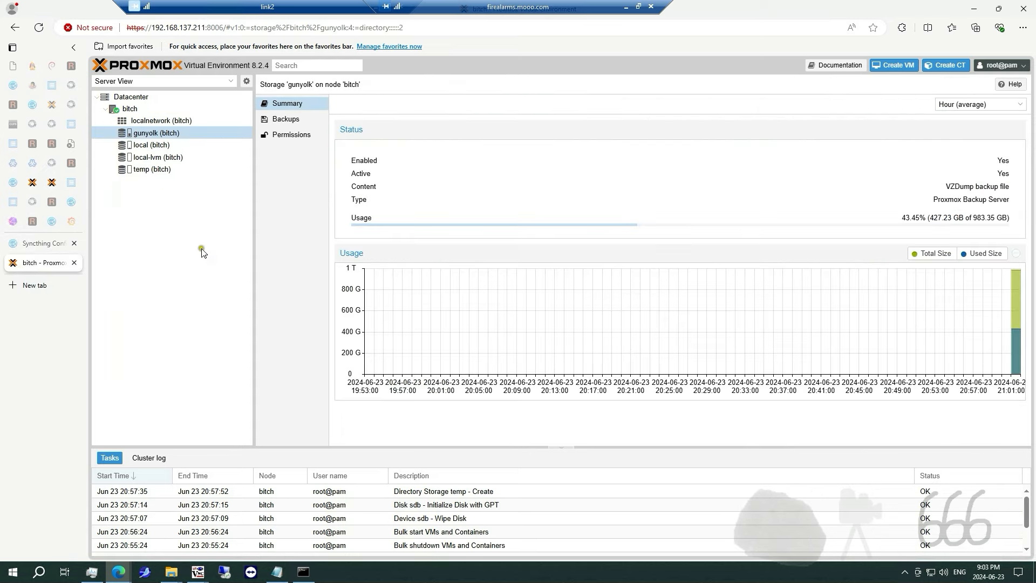
pyautogui.click(277, 123)
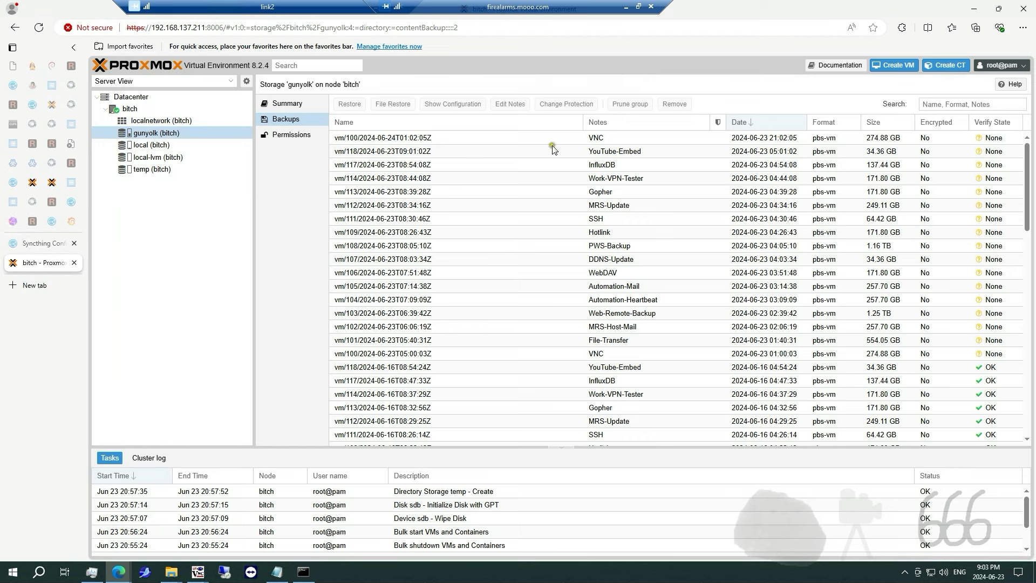
pyautogui.click(623, 140)
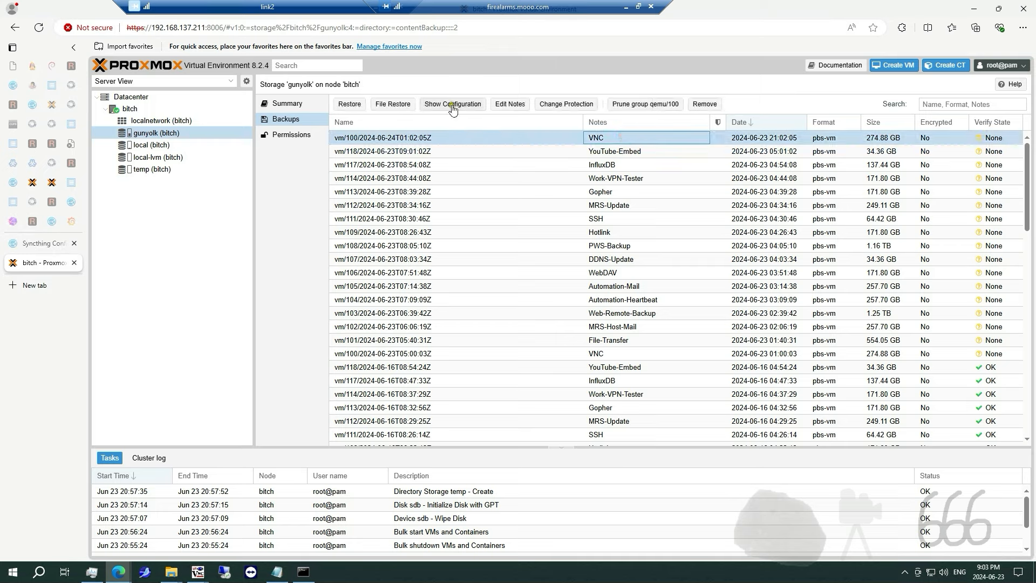
pyautogui.click(350, 104)
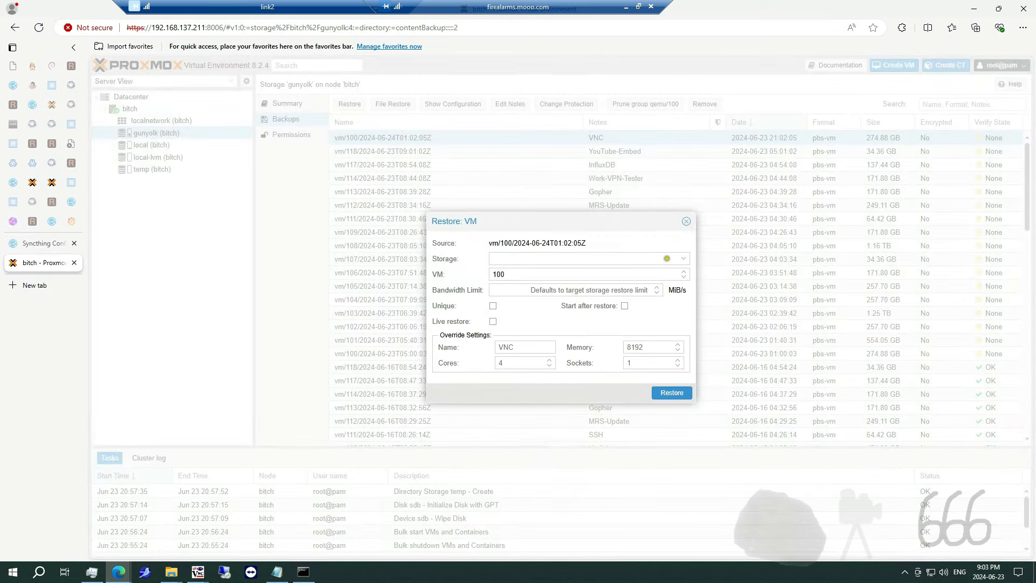
pyautogui.click(683, 258)
pyautogui.click(513, 305)
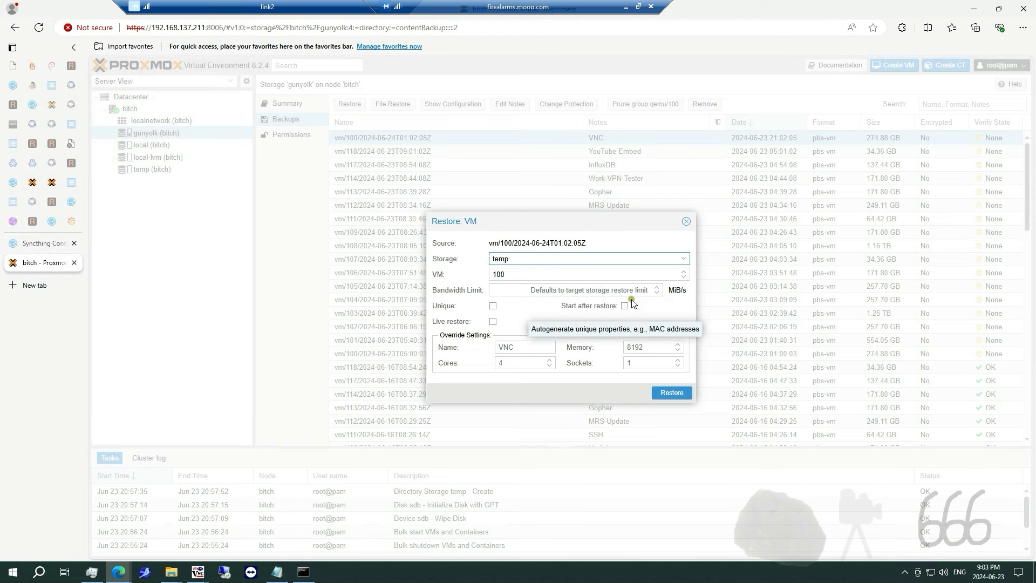
pyautogui.click(672, 392)
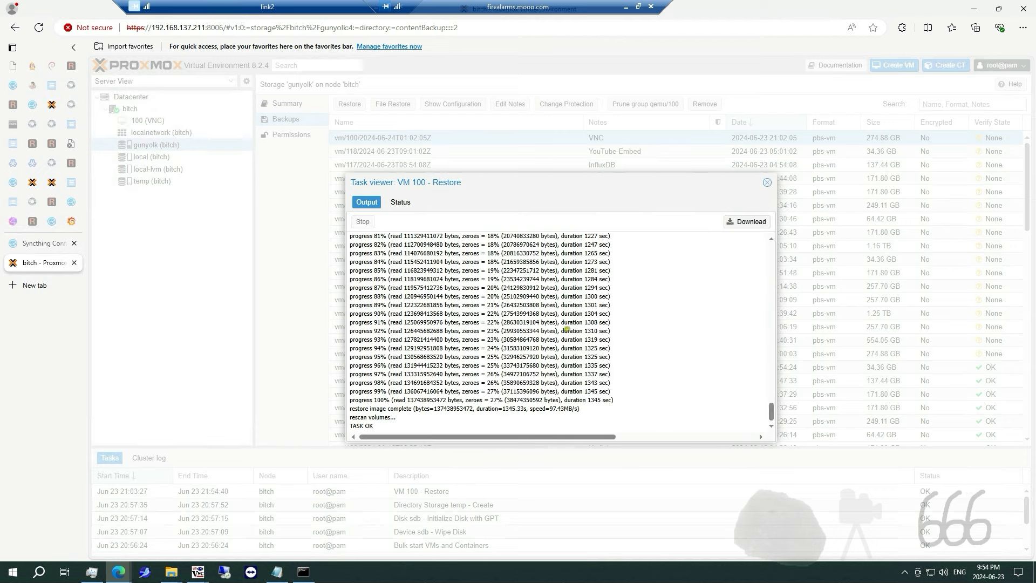
pyautogui.click(766, 186)
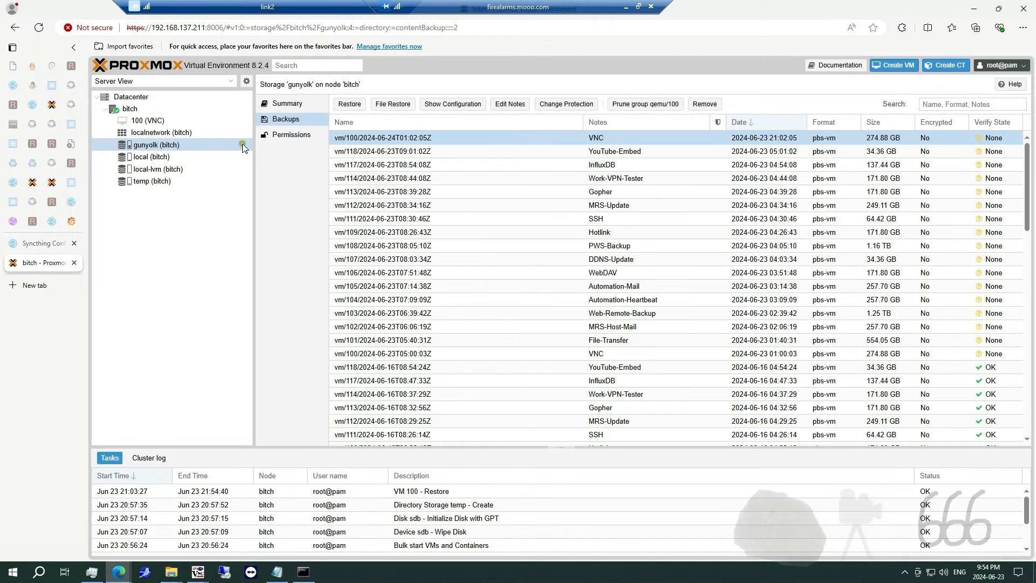
# - Review the options and summary of the restored VM 100 (VNC) on node bitch
pyautogui.click(136, 120)
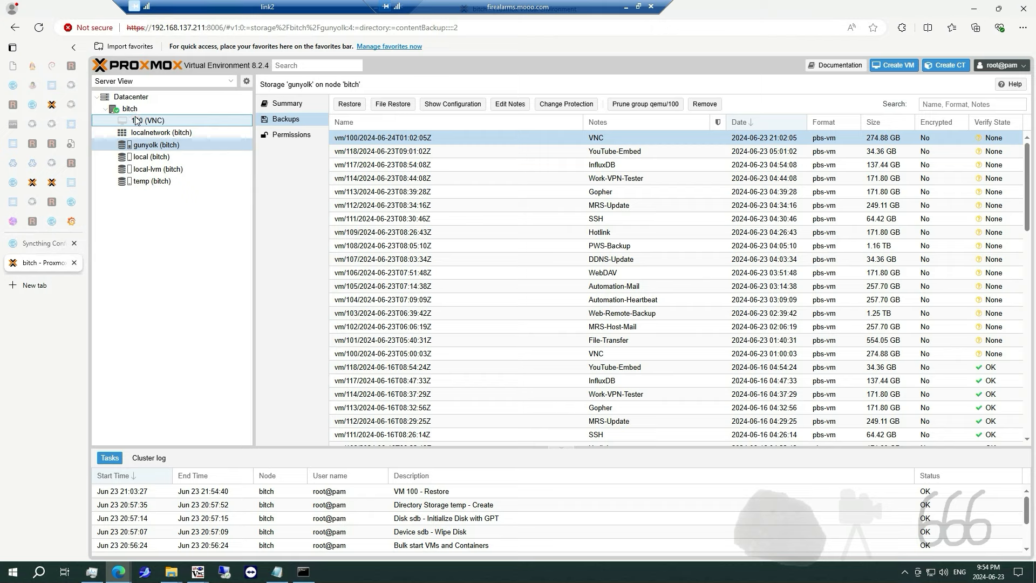
pyautogui.click(174, 127)
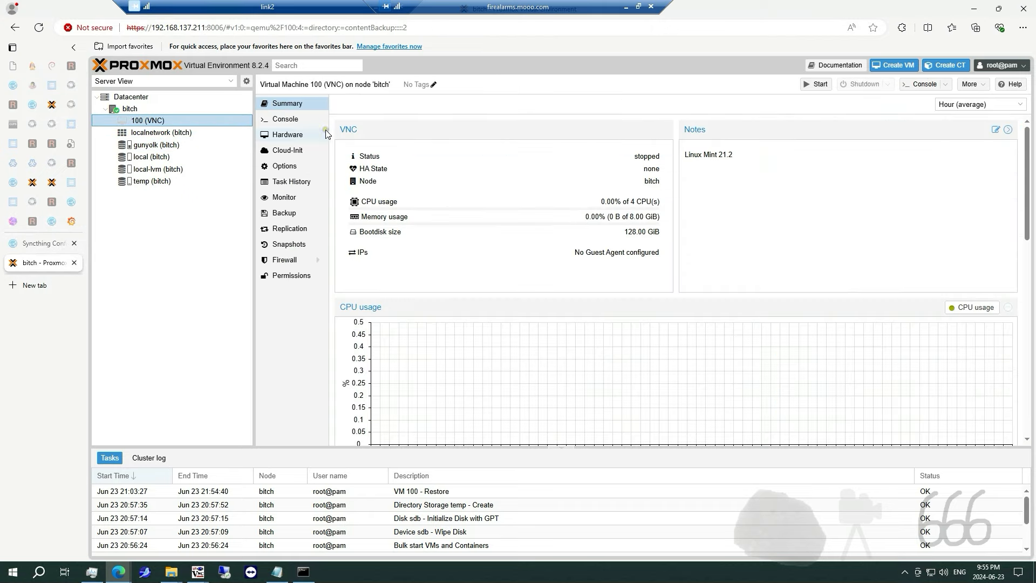
pyautogui.click(286, 168)
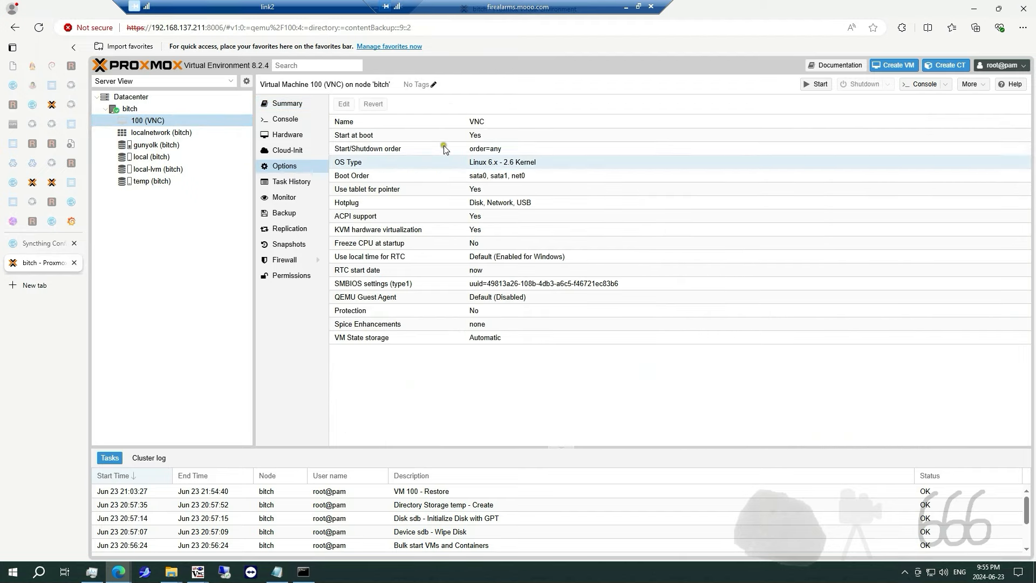
pyautogui.click(280, 109)
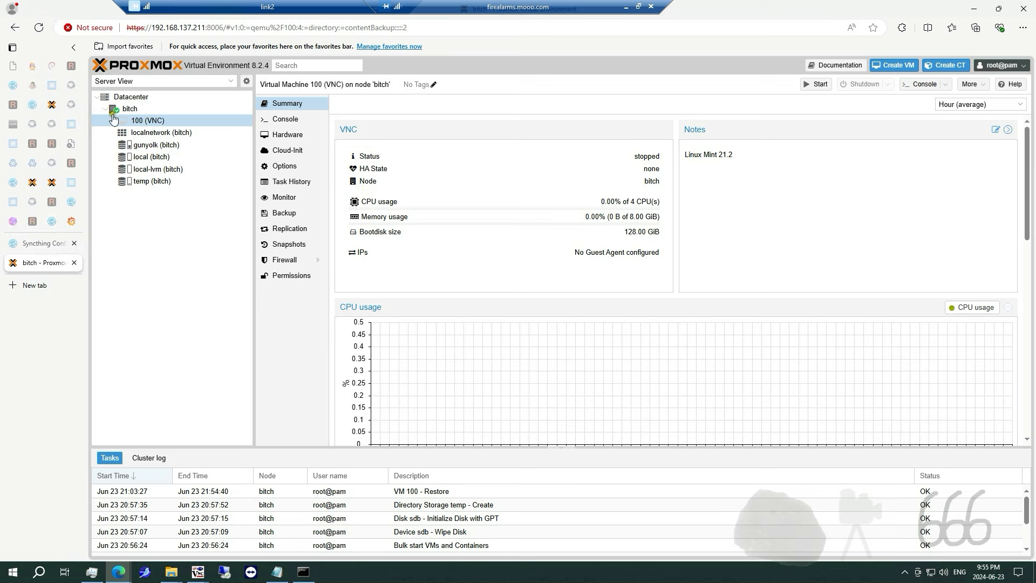
# - Open a noVNC console for the original VM 100 on rosalina and run ip addr in its terminal
pyautogui.moveTo(33, 185)
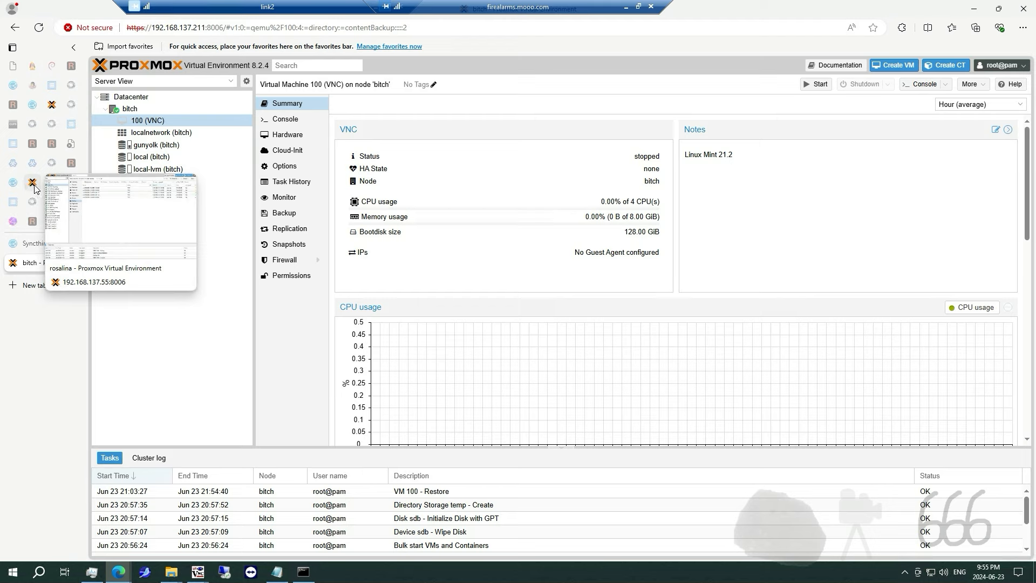
pyautogui.click(33, 184)
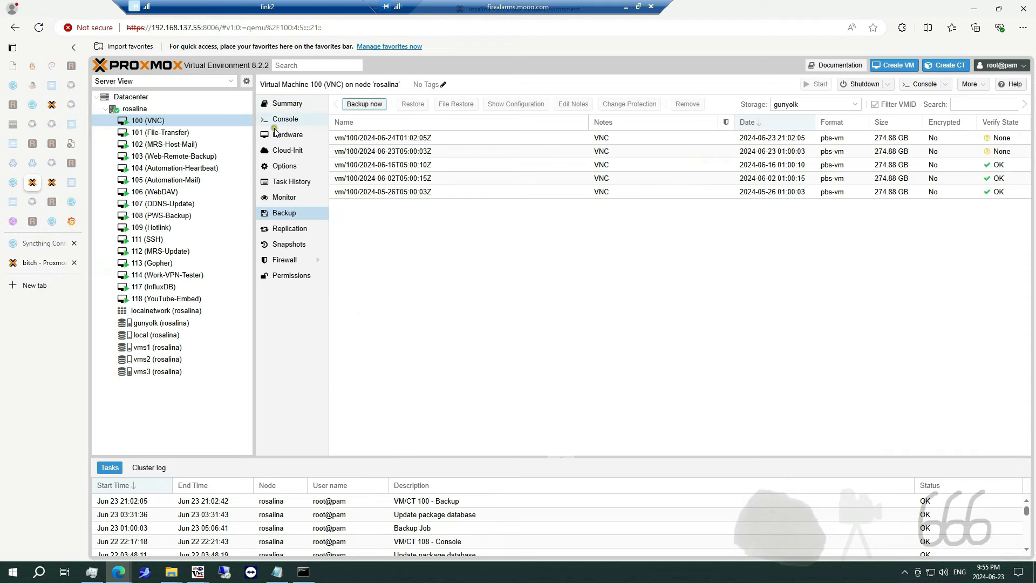
pyautogui.click(303, 106)
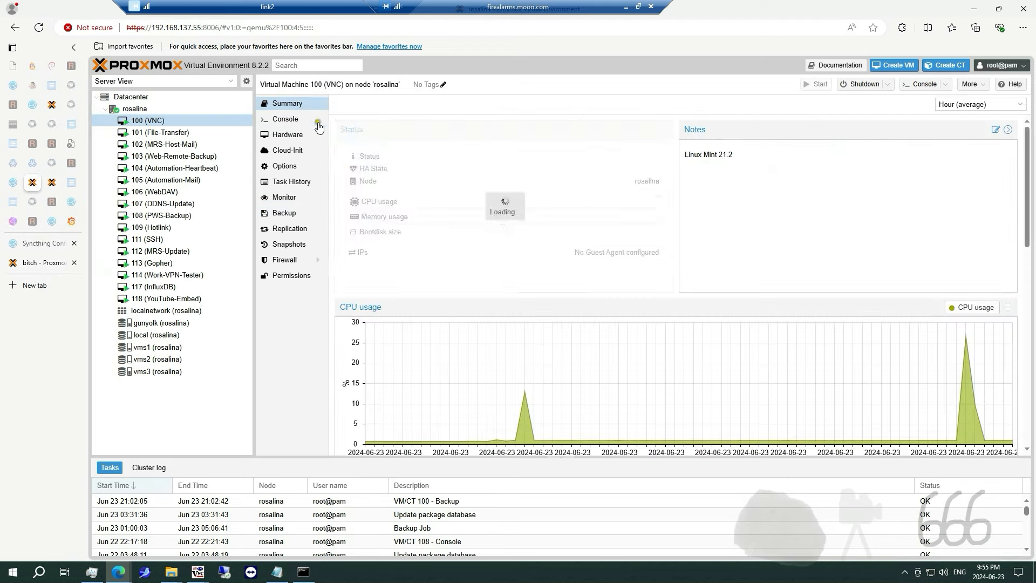
pyautogui.click(945, 85)
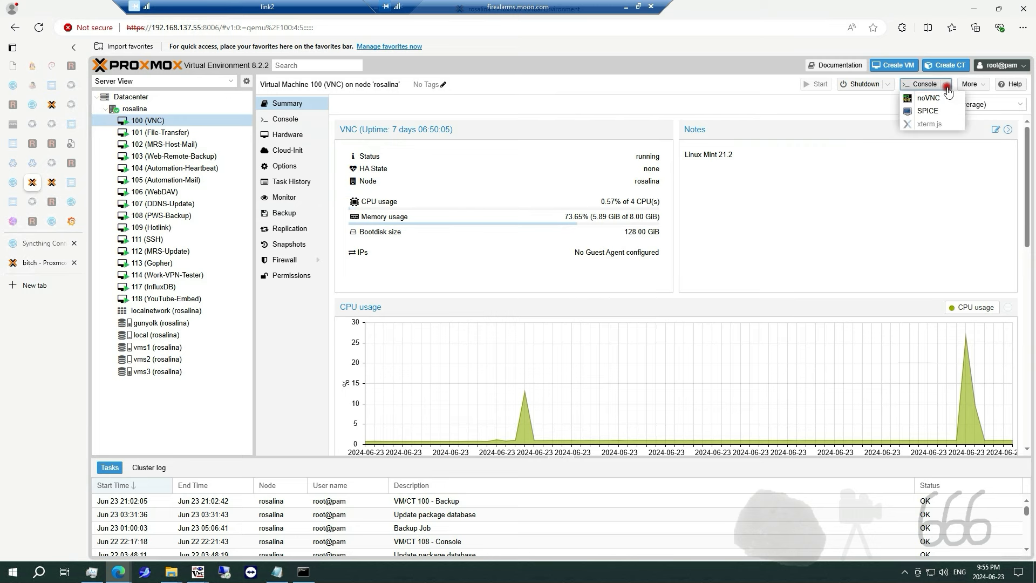
pyautogui.click(927, 100)
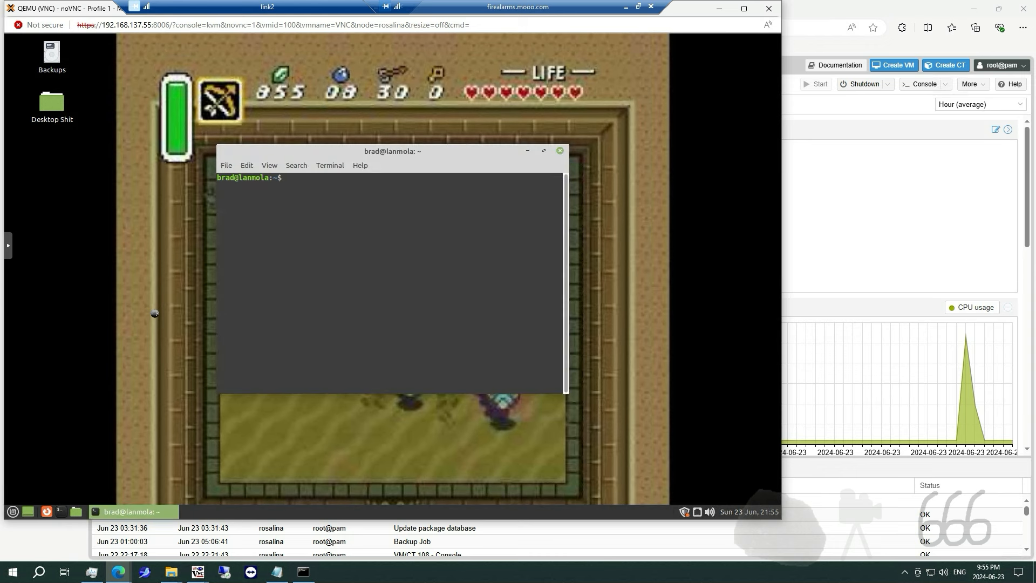
pyautogui.write('p addr')
pyautogui.press('Return')
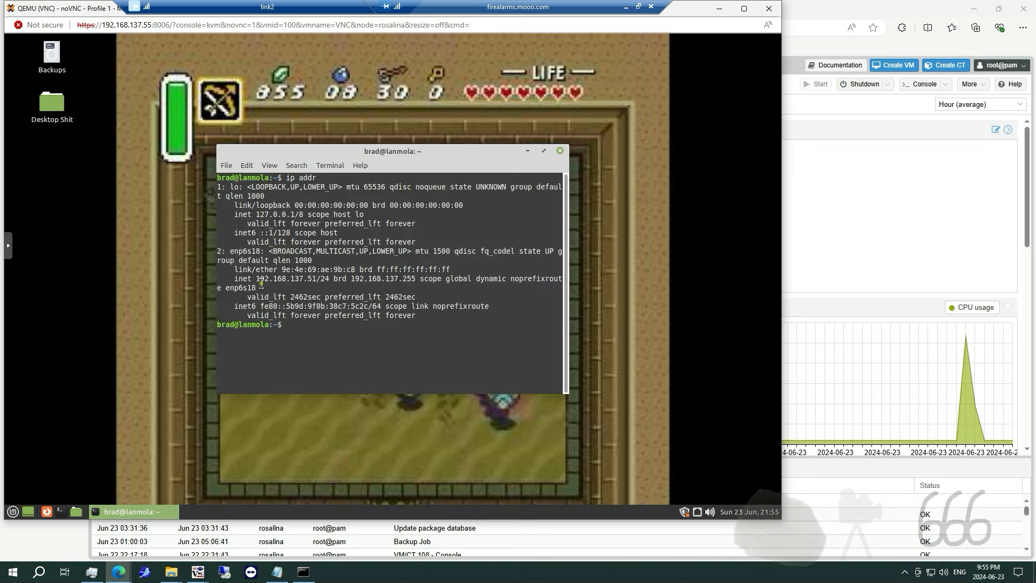
# - Run a continuous ping to 192.168.137.51 from the Windows Command Prompt
pyautogui.click(309, 579)
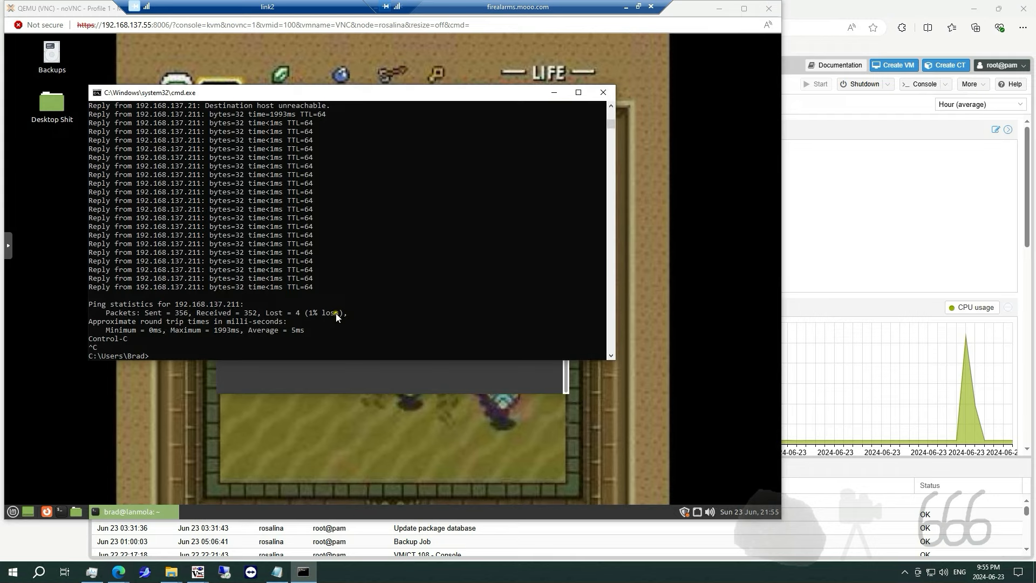
pyautogui.press('Up')
pyautogui.press('BackSpace')
pyautogui.press('BackSpace')
pyautogui.press('BackSpace')
pyautogui.write('51')
pyautogui.press('Return')
# - Shut down the original Linux Mint VM on rosalina from its own desktop and close its noVNC console
pyautogui.click(226, 434)
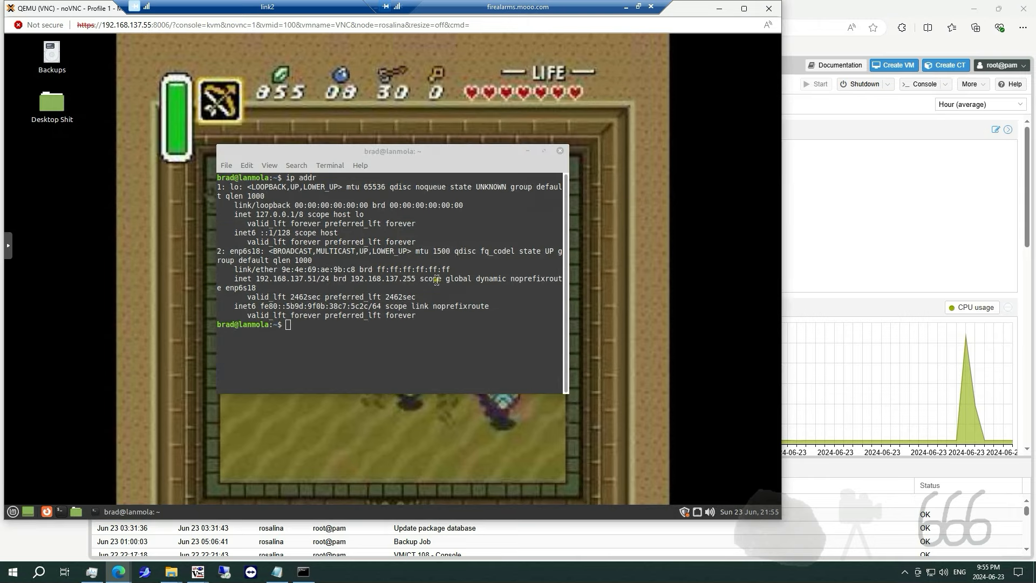
pyautogui.click(559, 150)
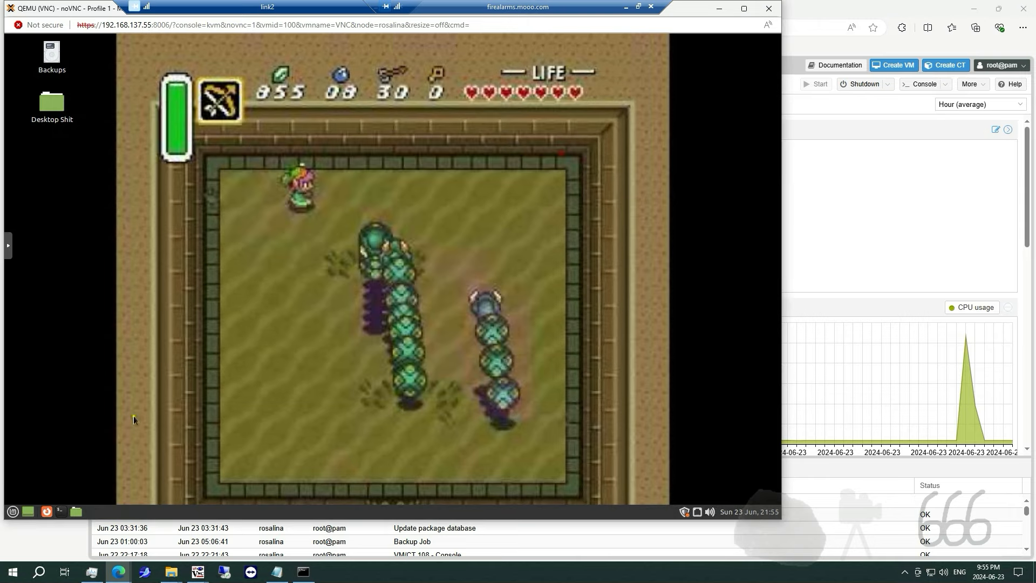
pyautogui.click(11, 512)
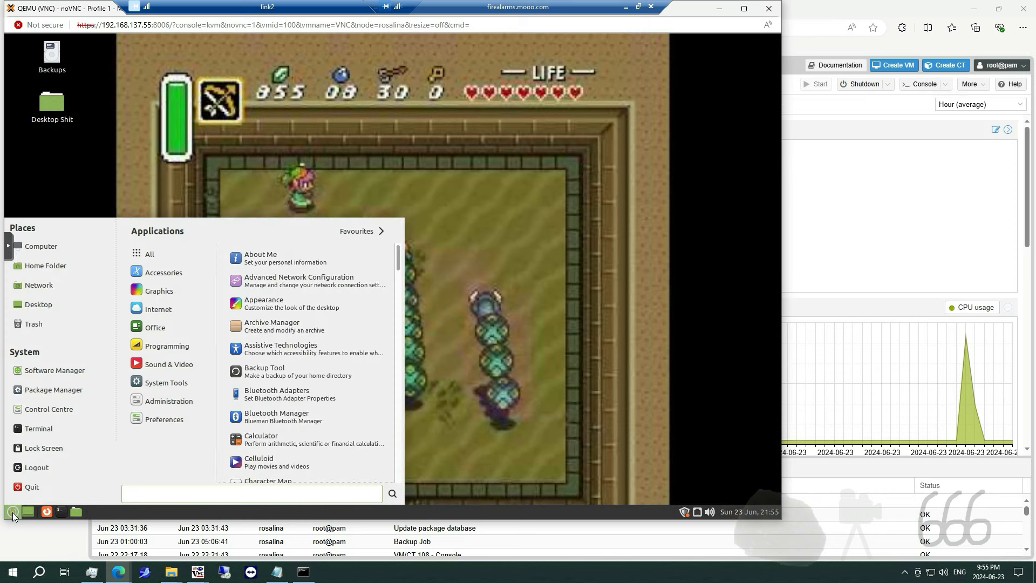
pyautogui.click(41, 483)
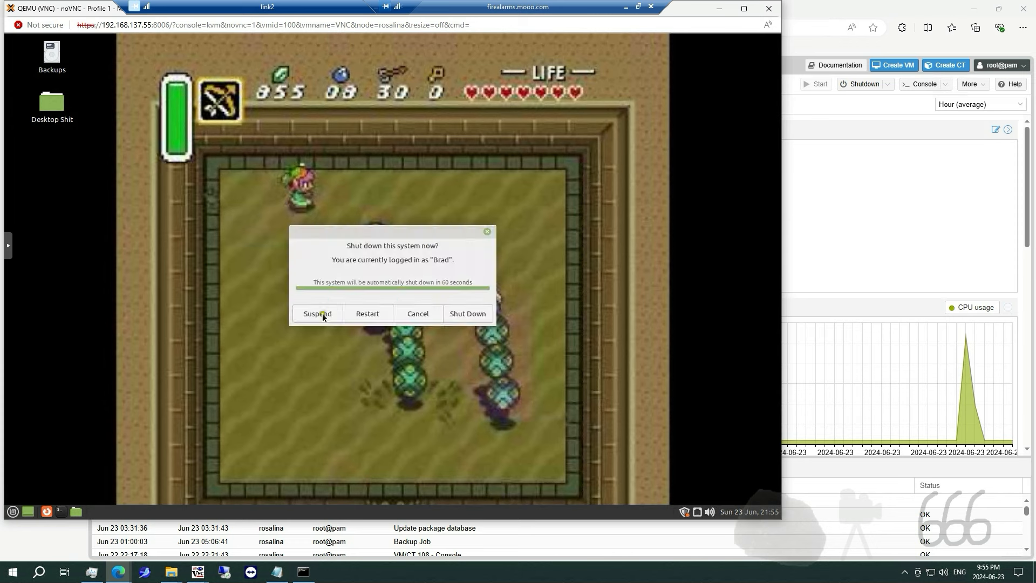
pyautogui.click(458, 316)
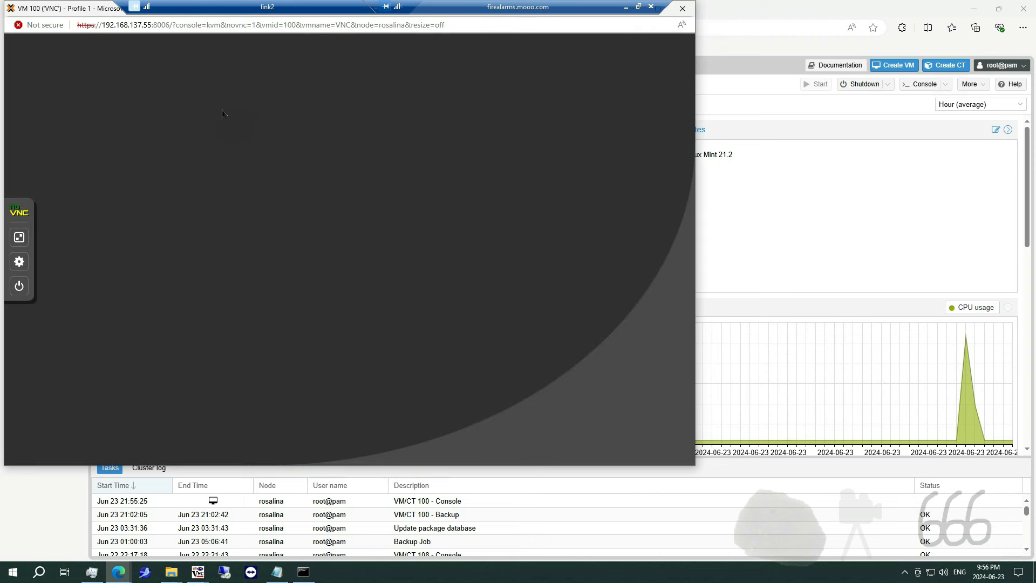
pyautogui.click(682, 8)
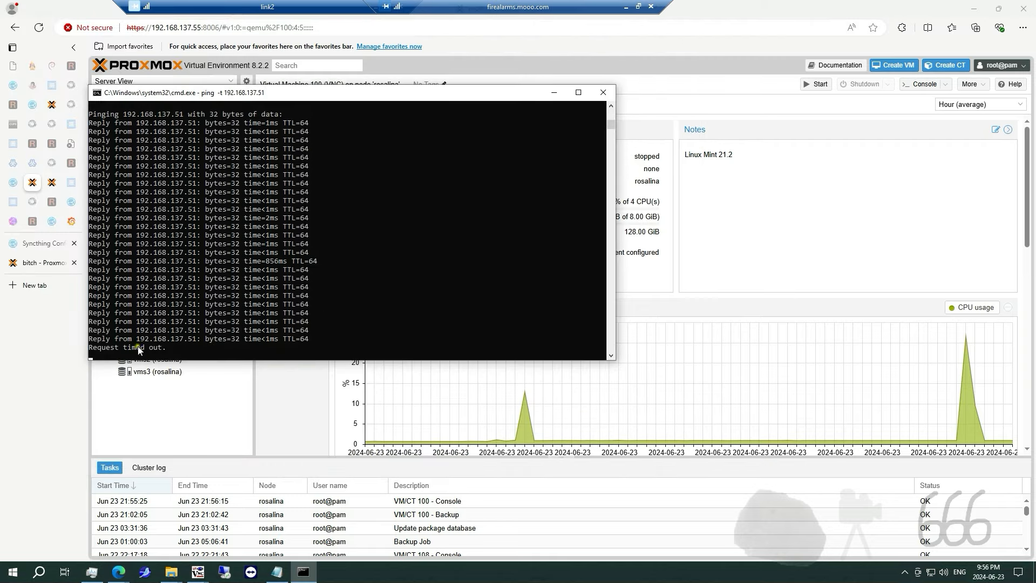
# - Start the restored VM 100 on node bitch and open its noVNC console
pyautogui.click(43, 263)
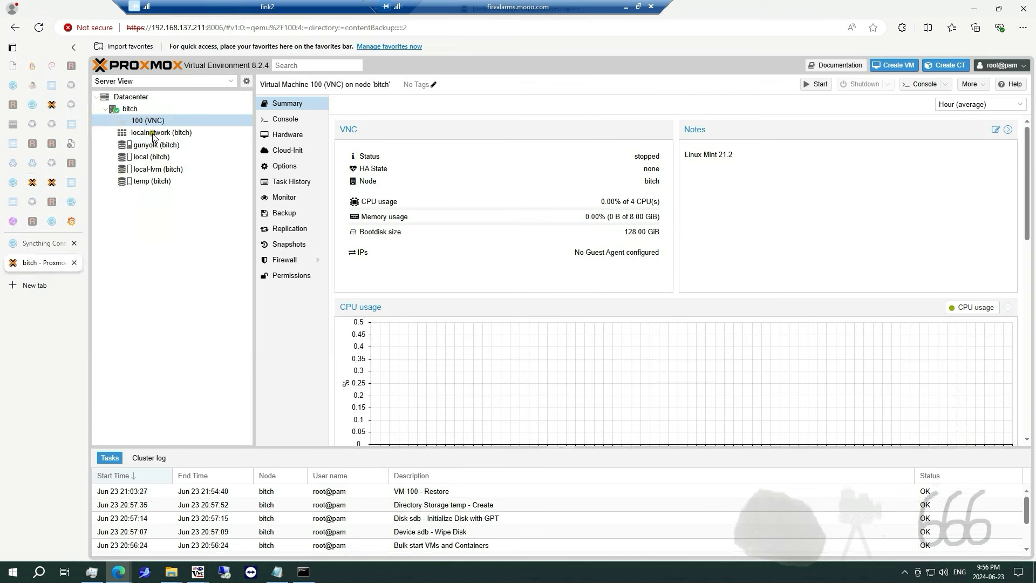
pyautogui.click(815, 86)
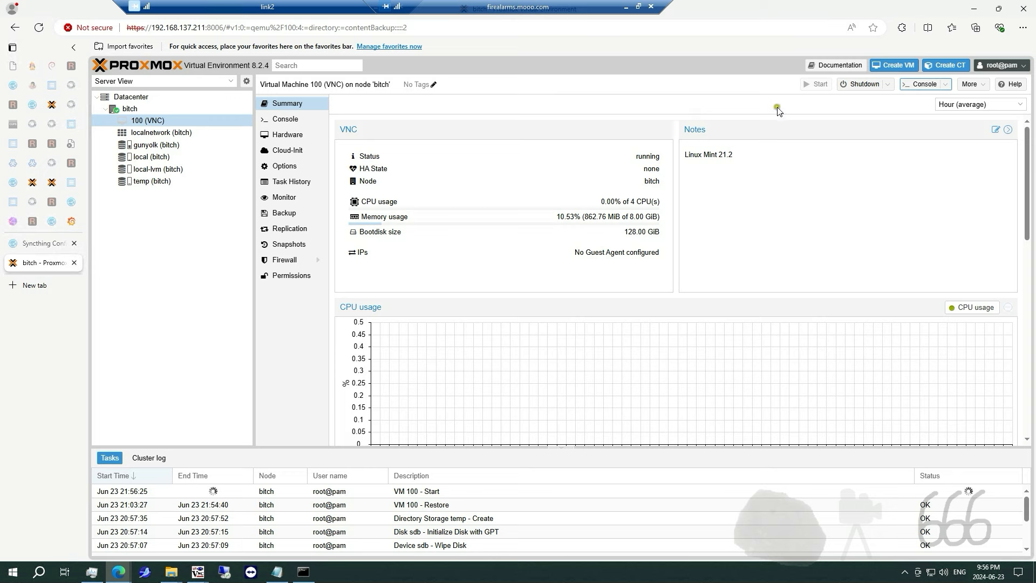
pyautogui.click(302, 571)
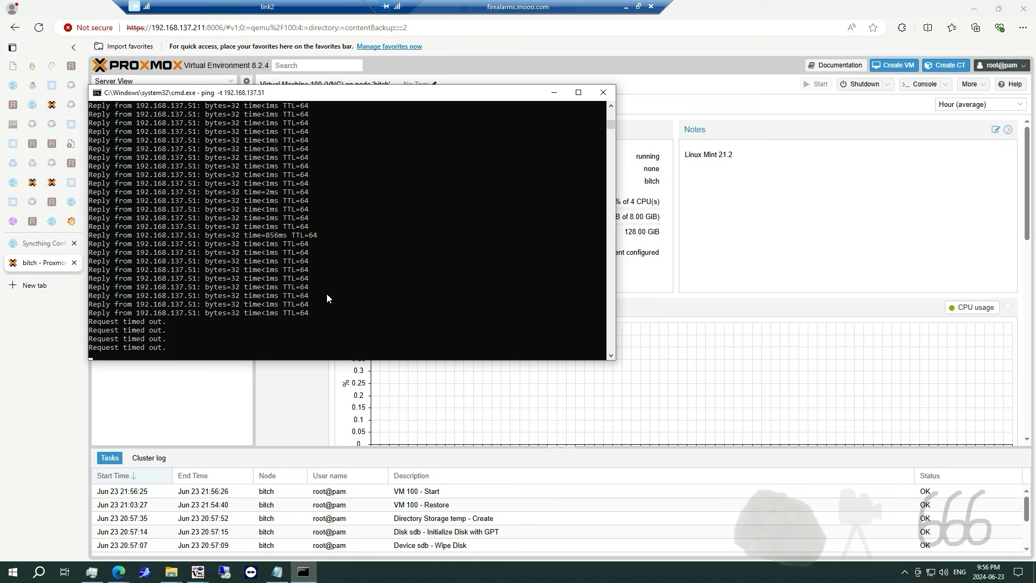
pyautogui.click(945, 84)
pyautogui.click(922, 101)
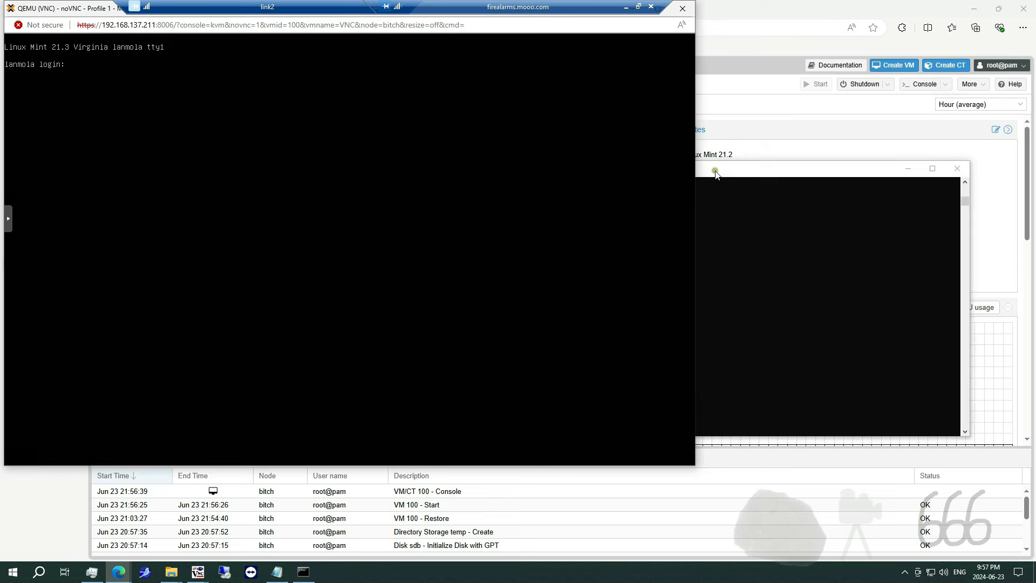
# - Check the ping replies from 192.168.137.51, close the restored VM's noVNC console, and stop the continuous ping
pyautogui.click(724, 172)
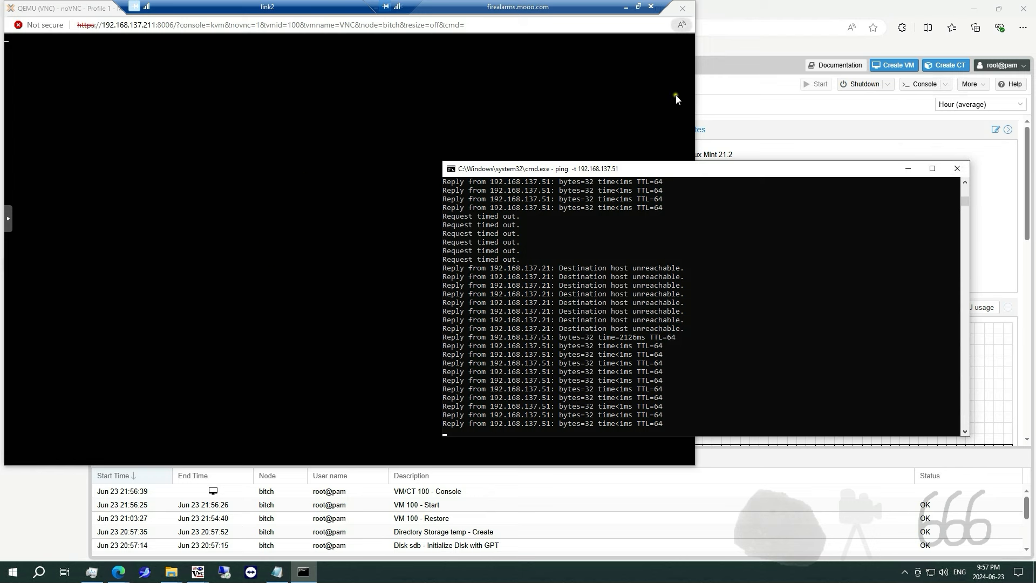
pyautogui.click(682, 11)
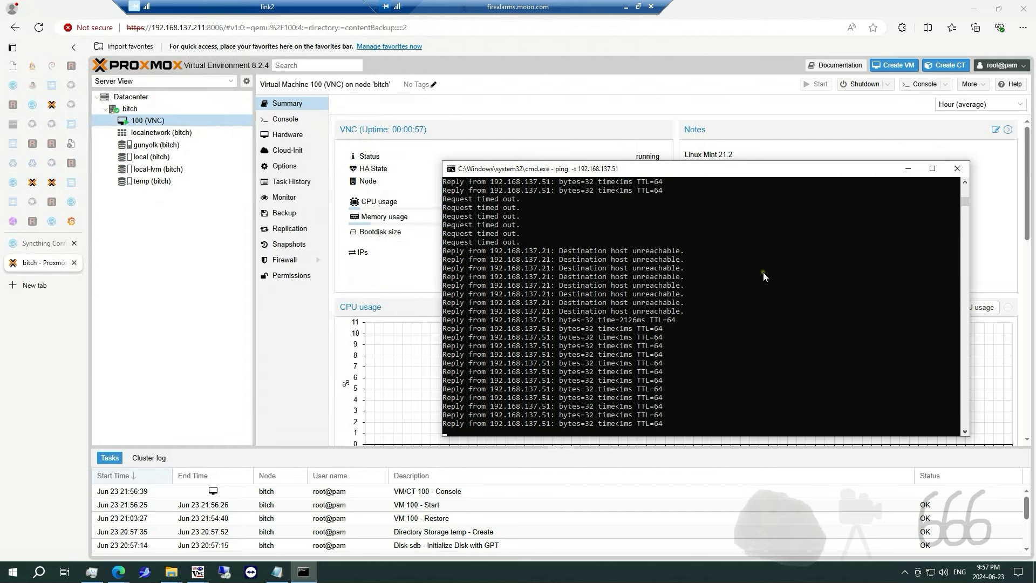
pyautogui.hotkey('ctrl', 'c')
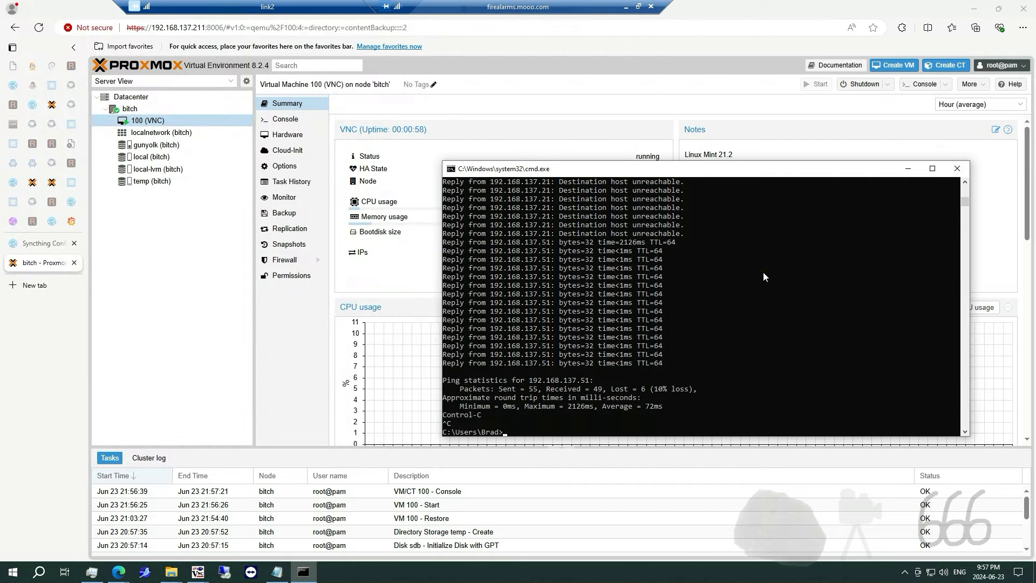
# - Disable Start at boot for the original VM 100 (VNC) on the rosalina server
pyautogui.click(33, 184)
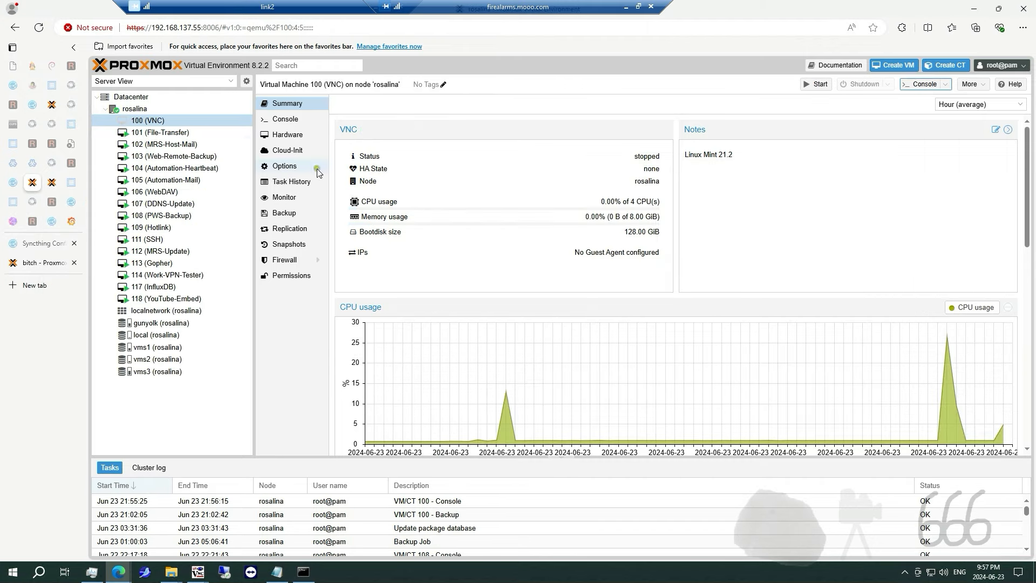
pyautogui.click(292, 172)
pyautogui.click(479, 137)
pyautogui.click(346, 104)
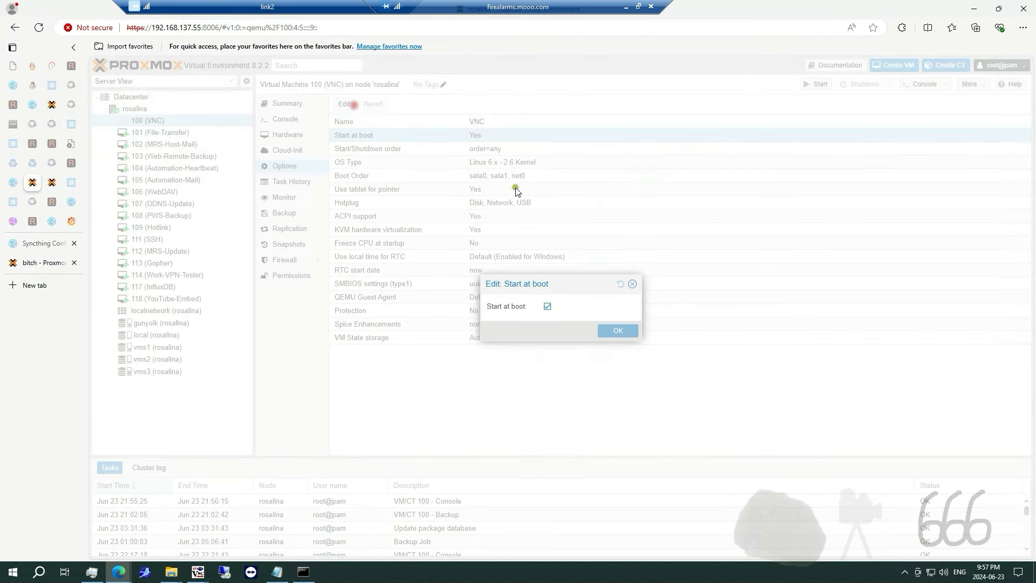
pyautogui.click(547, 307)
pyautogui.click(616, 331)
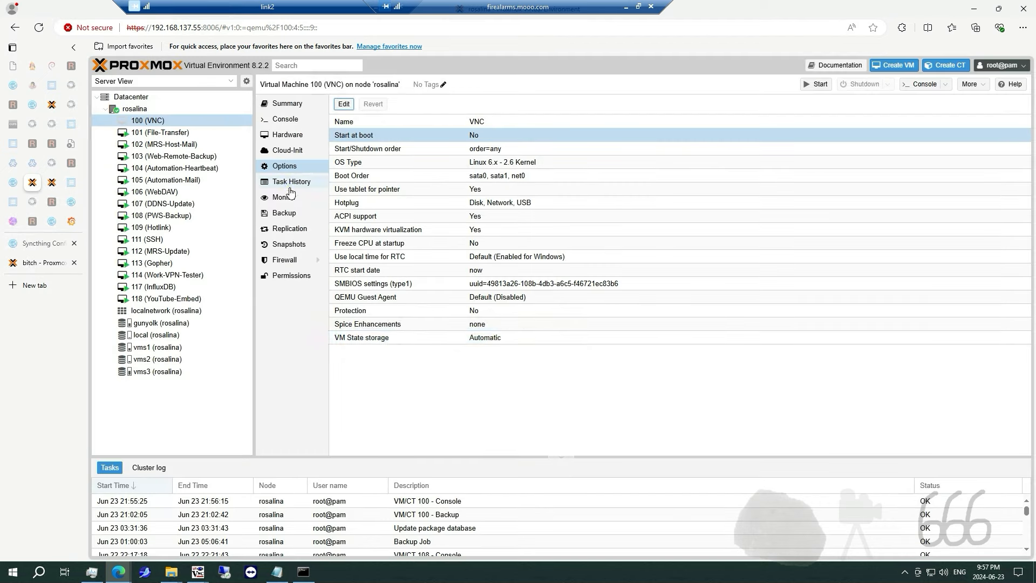
# - Disable rosalina's datacenter backup job that is scheduled for sun 01:00 to the gunyolk storage
pyautogui.click(132, 109)
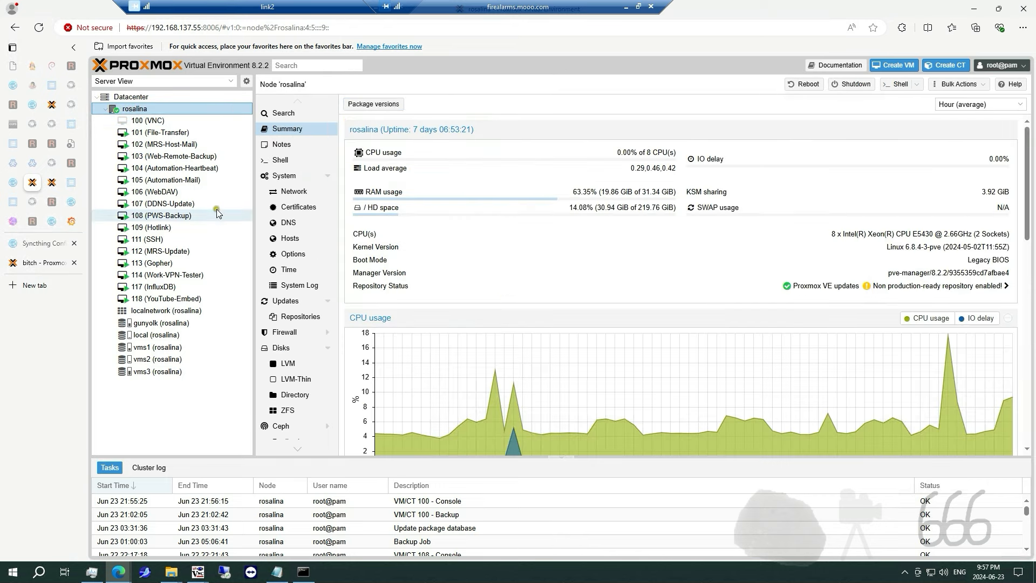
pyautogui.click(134, 98)
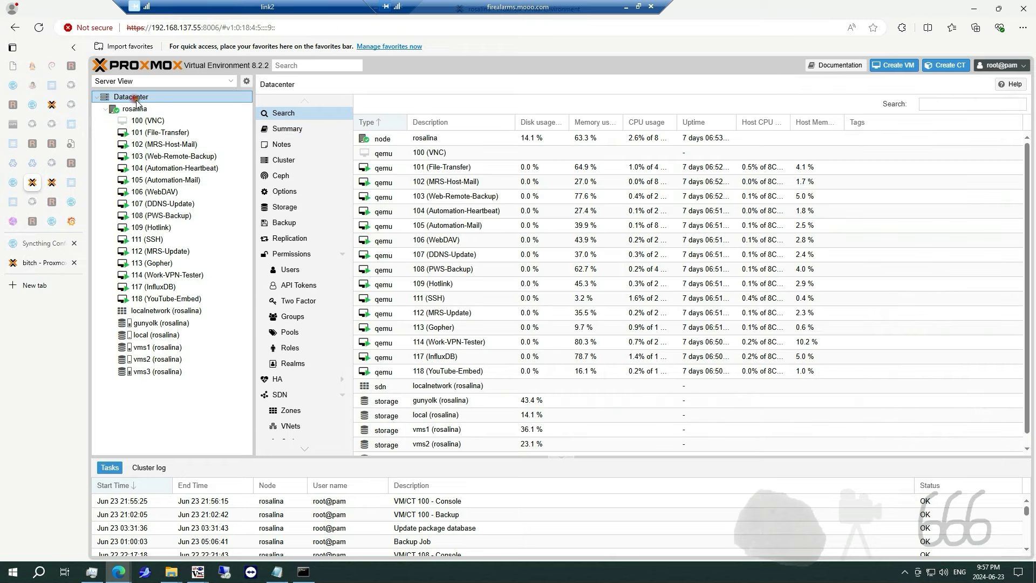
pyautogui.click(287, 223)
pyautogui.click(448, 138)
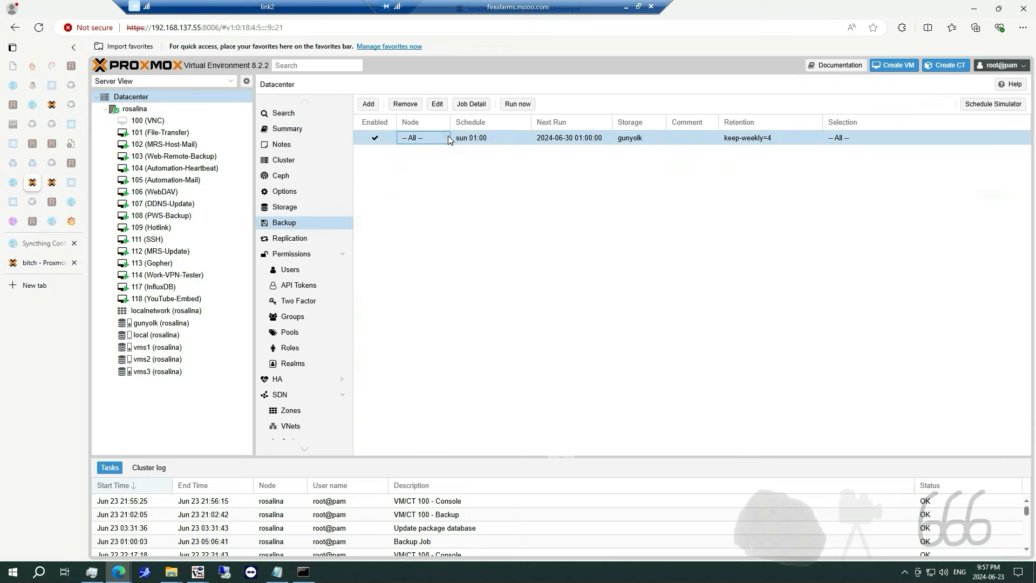
pyautogui.click(438, 103)
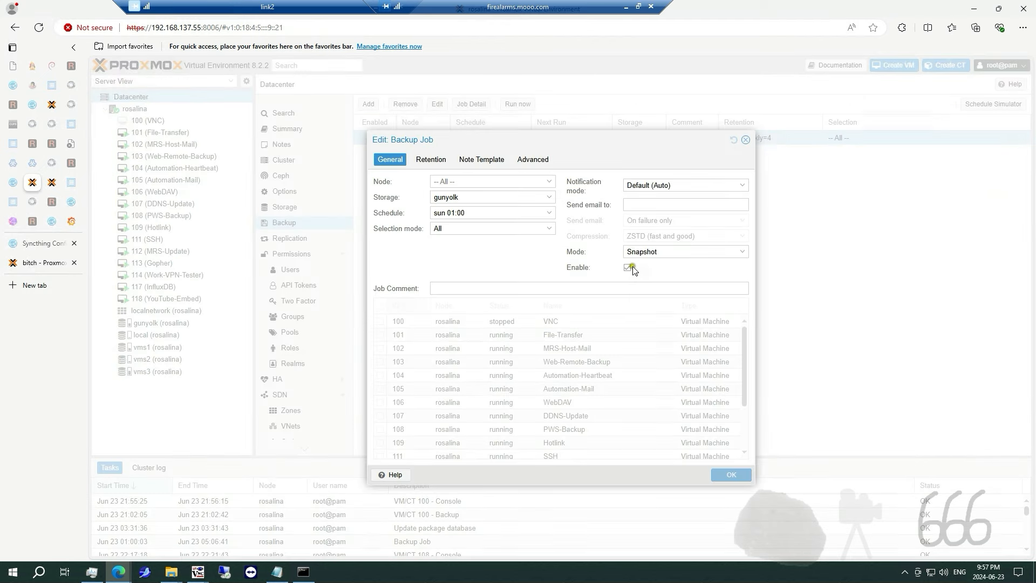
pyautogui.click(626, 268)
pyautogui.click(740, 483)
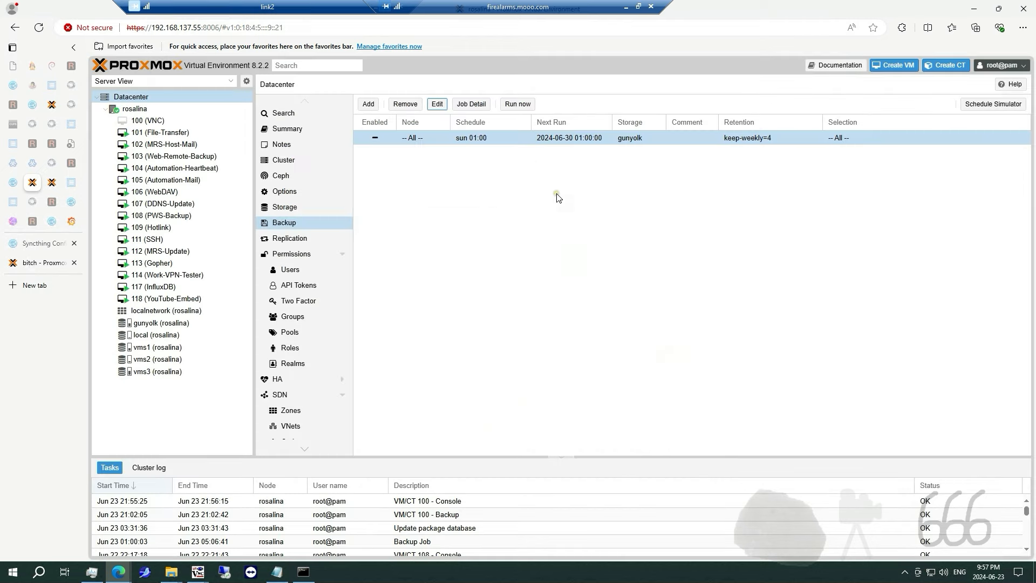